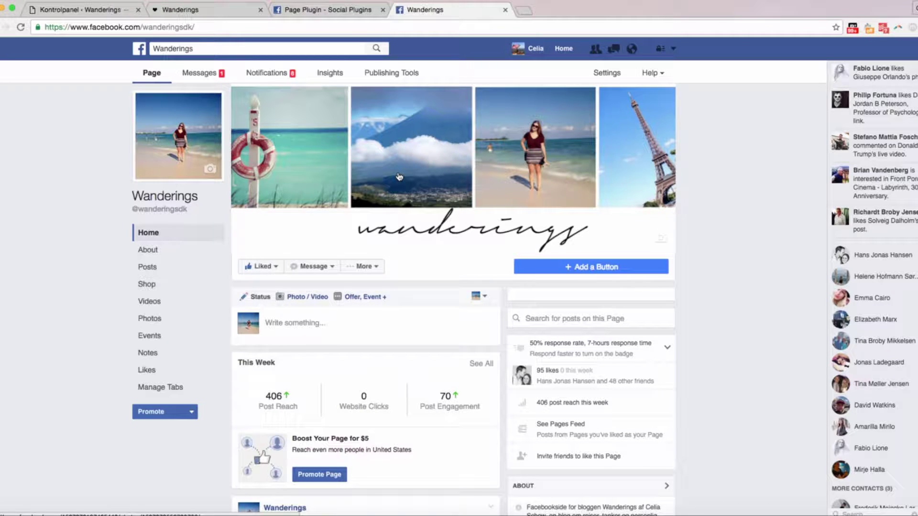
pyautogui.click(309, 11)
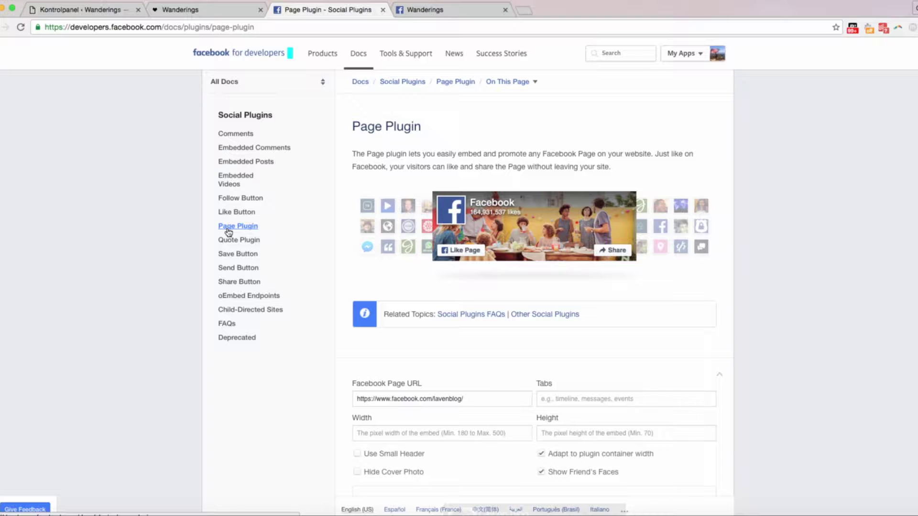
pyautogui.click(432, 10)
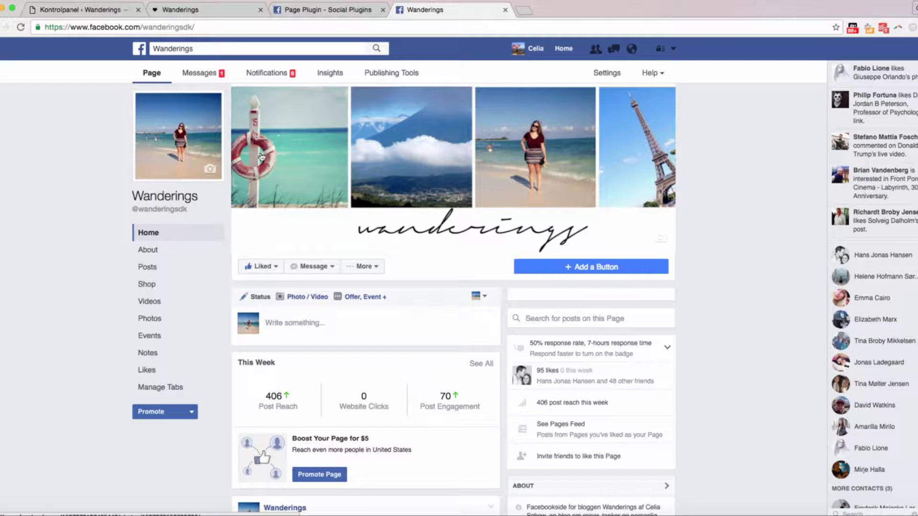
pyautogui.moveTo(263, 266)
pyautogui.click(202, 9)
pyautogui.click(328, 10)
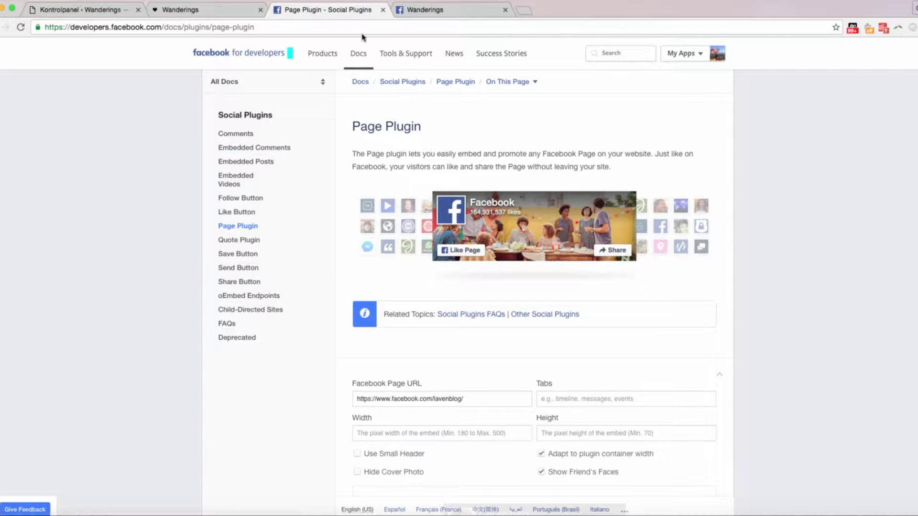
# Step: Copy the web address of the Wanderings Facebook page
pyautogui.click(413, 10)
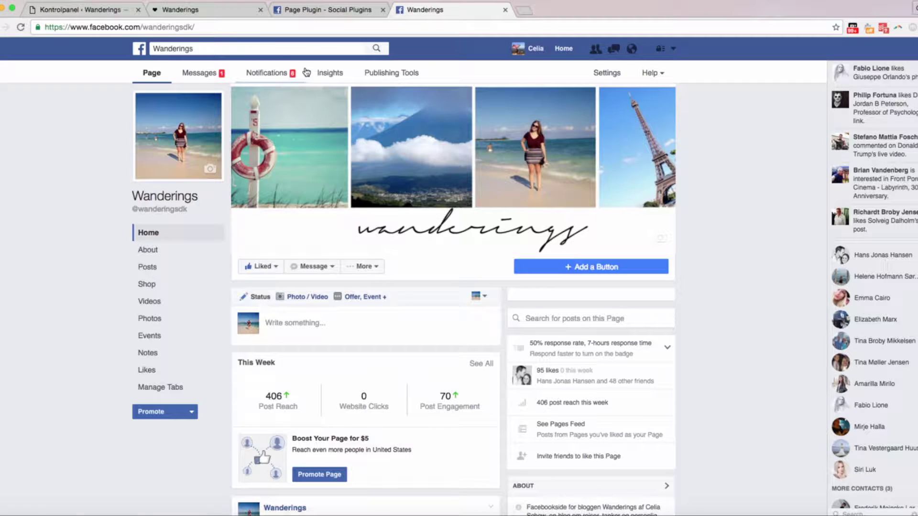
pyautogui.click(252, 30)
pyautogui.press('super+c')
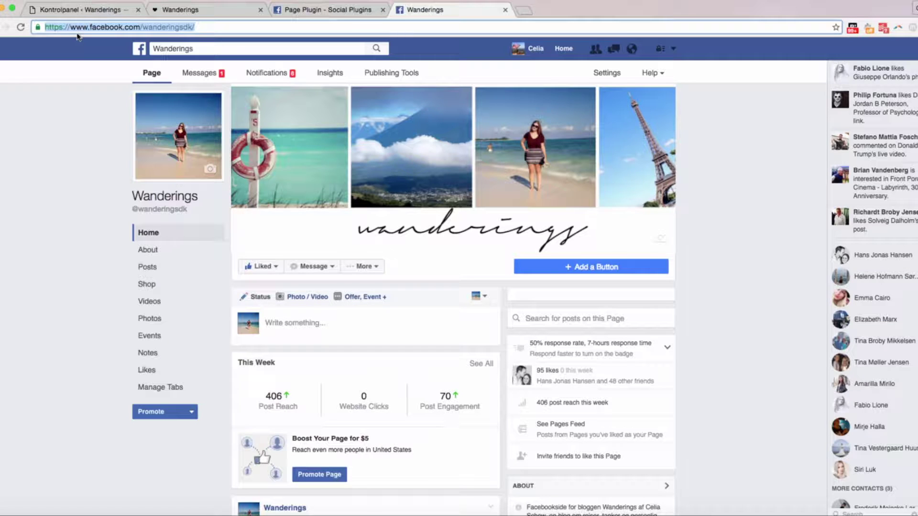
pyautogui.click(297, 10)
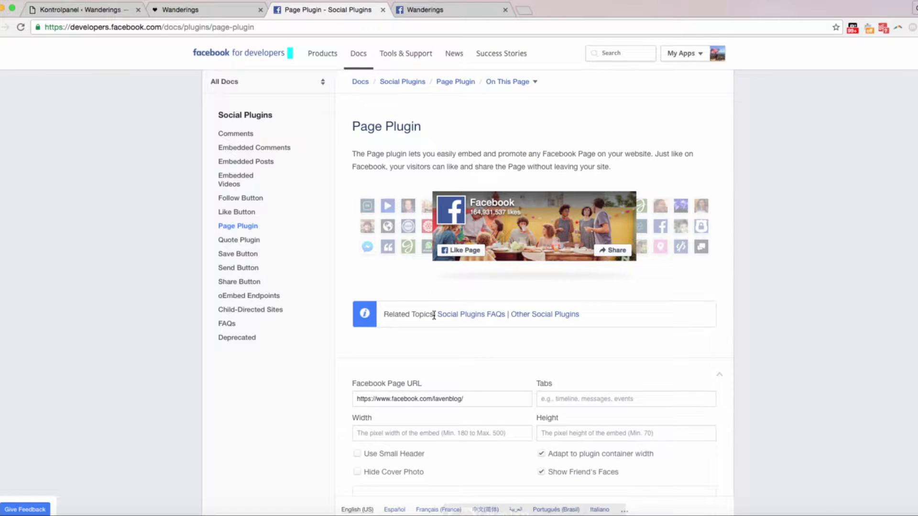
pyautogui.scroll(-5, 435, 392)
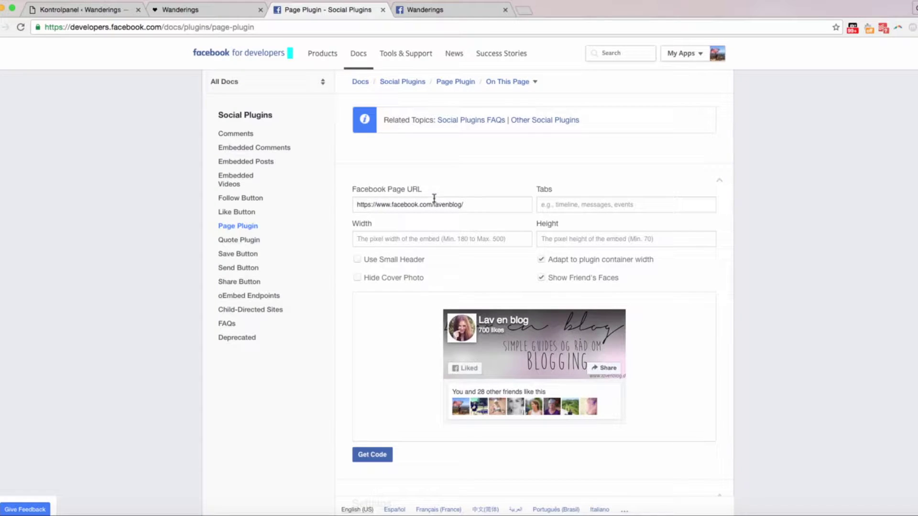
pyautogui.moveTo(352, 189); pyautogui.dragTo(436, 190)
pyautogui.click(436, 190)
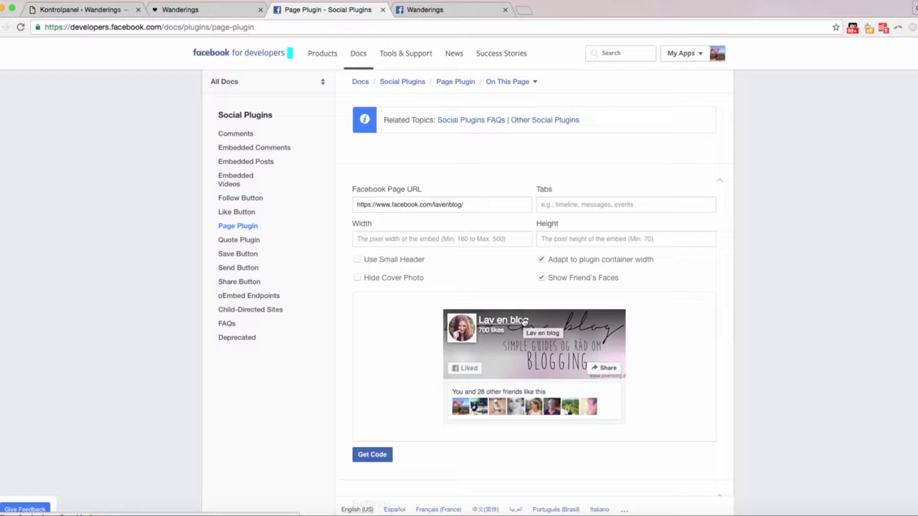
pyautogui.tripleClick(460, 205)
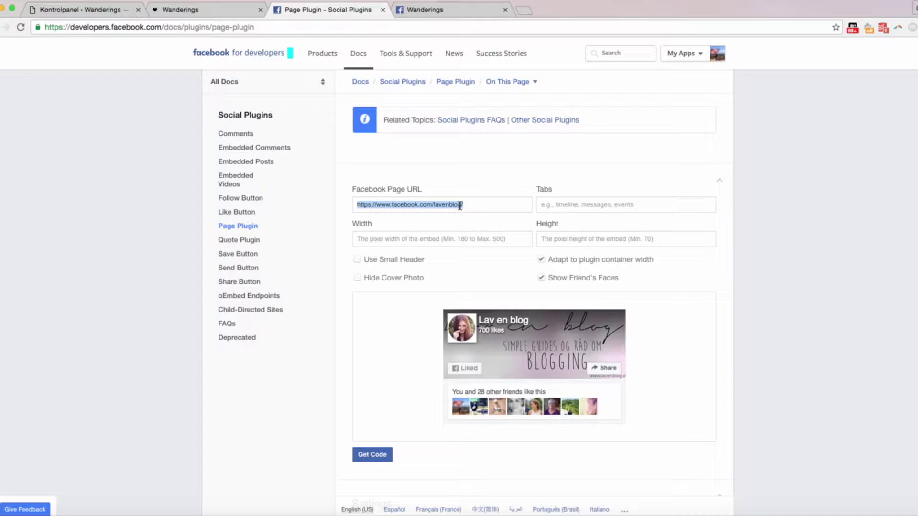
pyautogui.press('super+v')
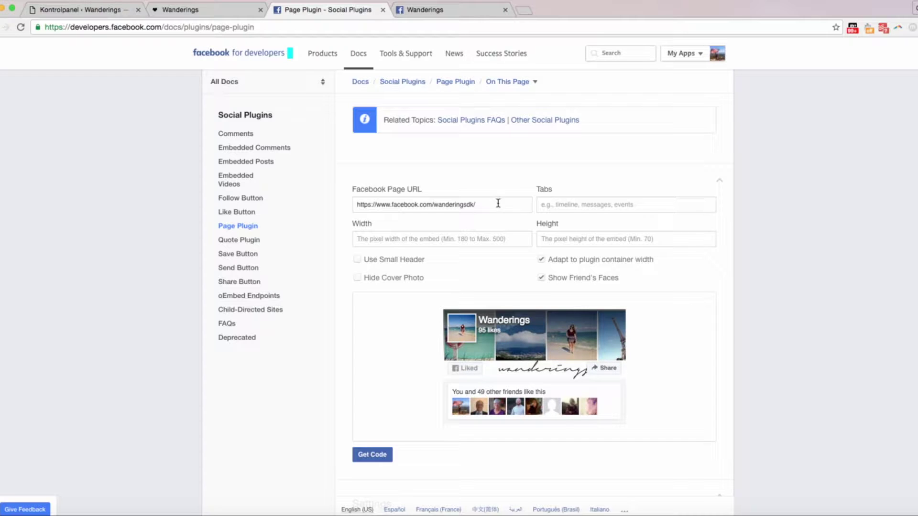
# Step: Set the plugin's Tabs option to timeline
pyautogui.doubleClick(550, 190)
pyautogui.click(566, 205)
pyautogui.write('timeline')
pyautogui.press('BackSpace')
pyautogui.press('BackSpace')
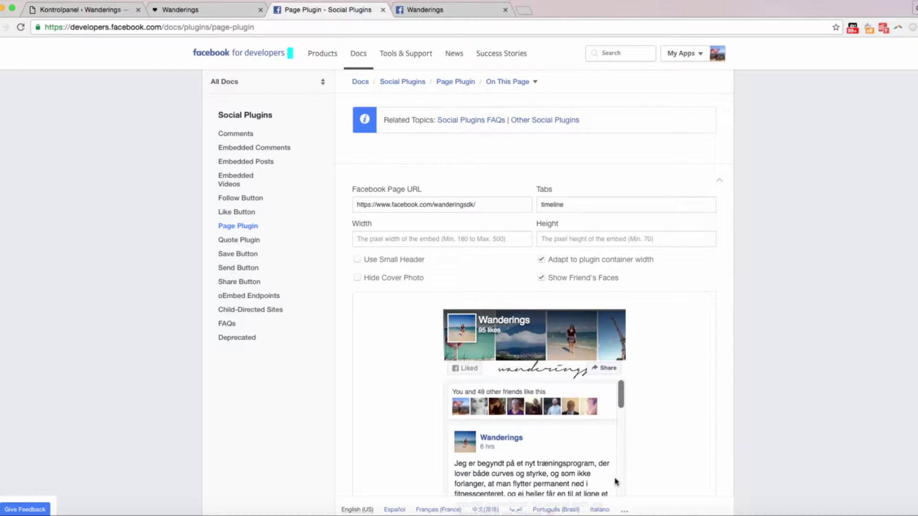
# Step: Examine the Wanderings page's posts in the plugin's timeline preview
pyautogui.scroll(-3, 616, 479)
pyautogui.scroll(-2, 666, 400)
pyautogui.scroll(-3, 542, 397)
pyautogui.scroll(-10, 543, 397)
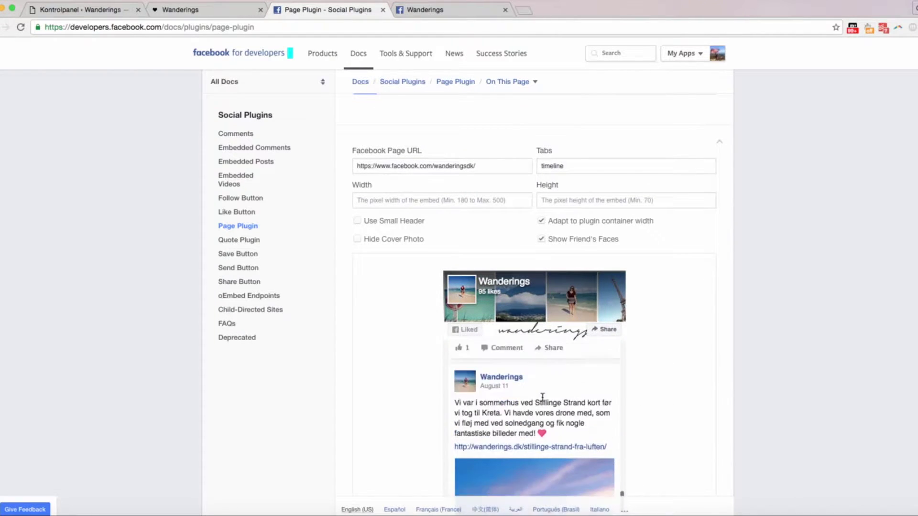
pyautogui.scroll(-10, 543, 396)
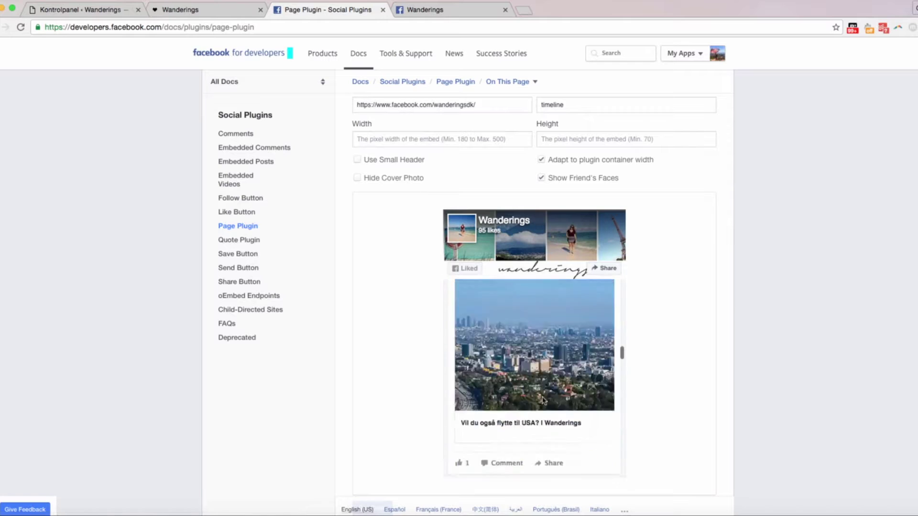
pyautogui.scroll(8, 542, 401)
pyautogui.scroll(-5, 543, 419)
pyautogui.scroll(3, 542, 419)
pyautogui.scroll(-6, 716, 445)
pyautogui.scroll(4, 715, 445)
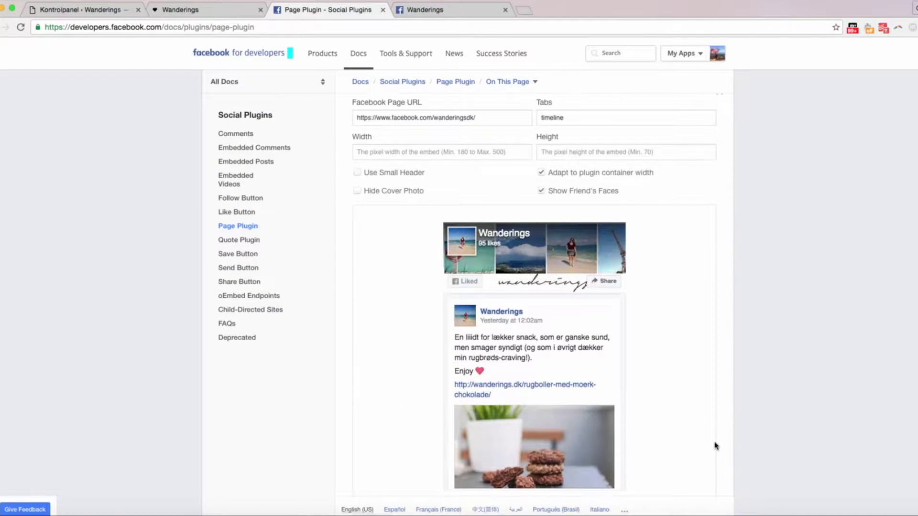
pyautogui.scroll(-3, 590, 428)
pyautogui.scroll(5, 495, 412)
pyautogui.scroll(-1, 497, 412)
pyautogui.scroll(-5, 652, 389)
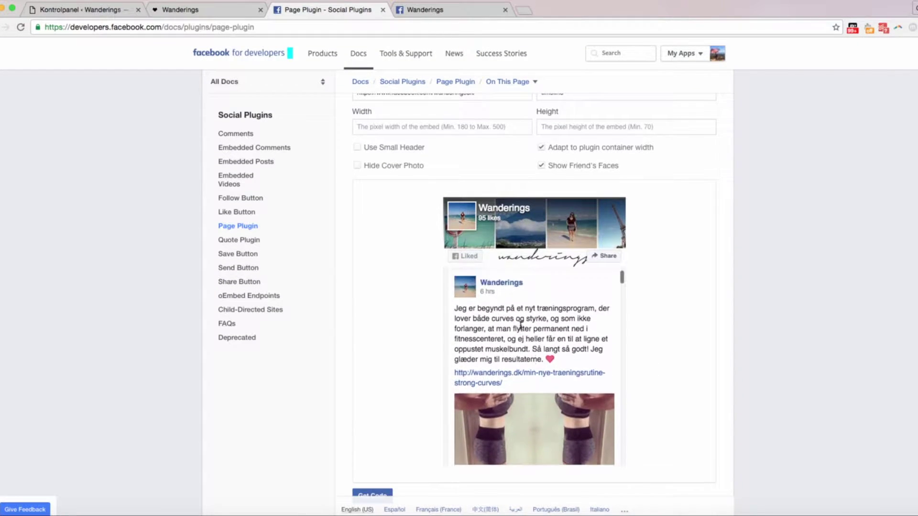
# Step: Clear the timeline entry from the plugin's Tabs option
pyautogui.scroll(4, 520, 326)
pyautogui.doubleClick(567, 258)
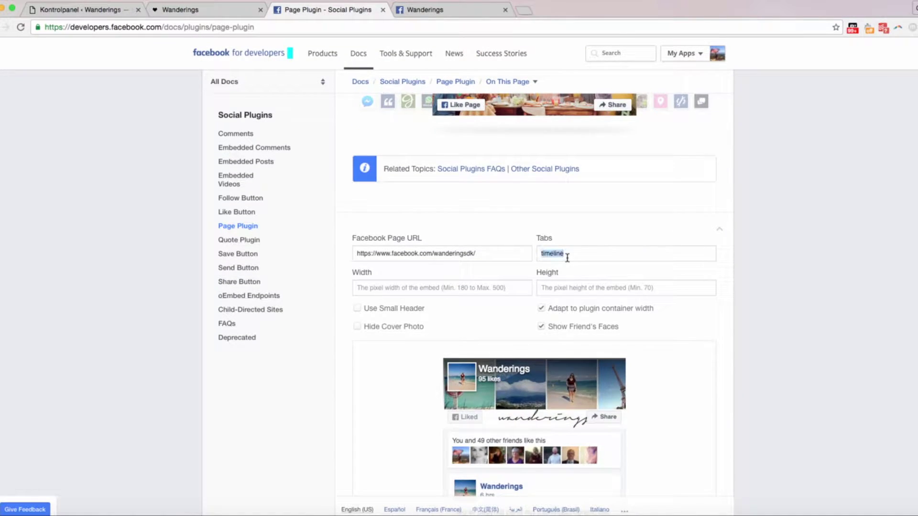
pyautogui.press('BackSpace')
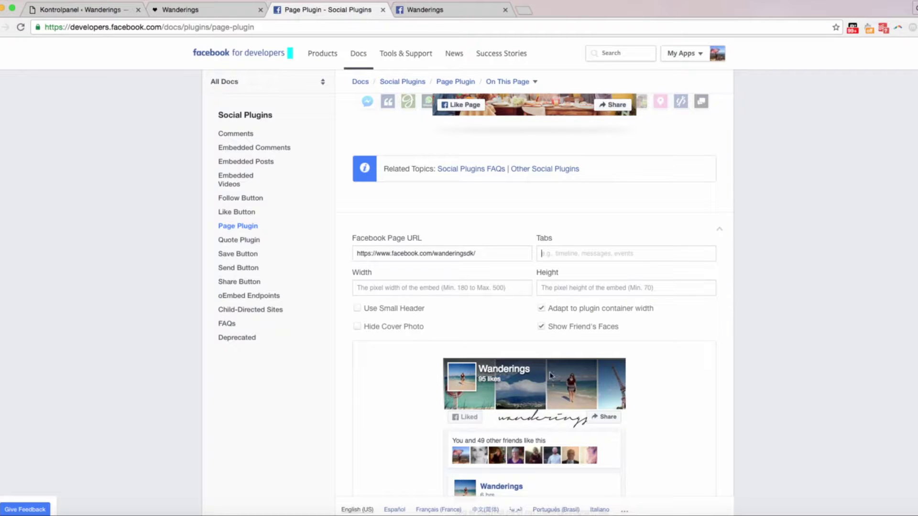
# Step: Set the plugin's width to 300 pixels and apply it to the preview
pyautogui.scroll(-3, 434, 427)
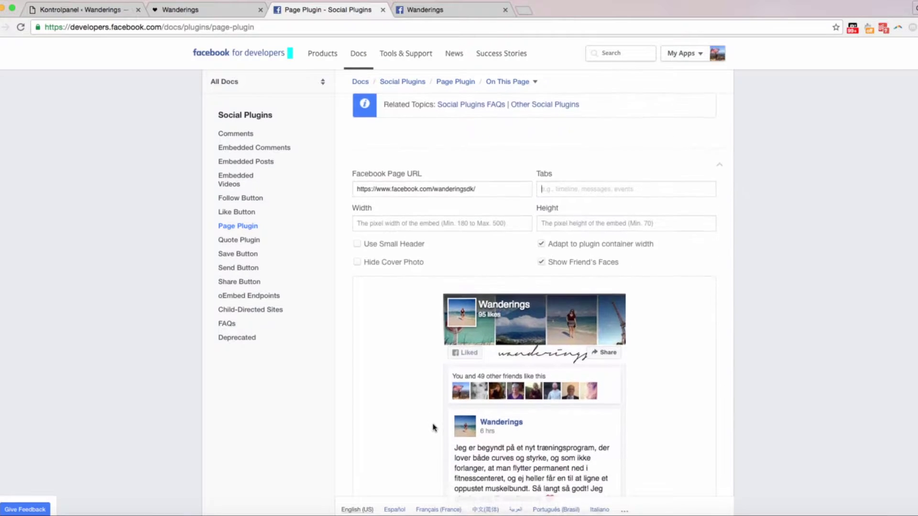
pyautogui.scroll(-3, 434, 427)
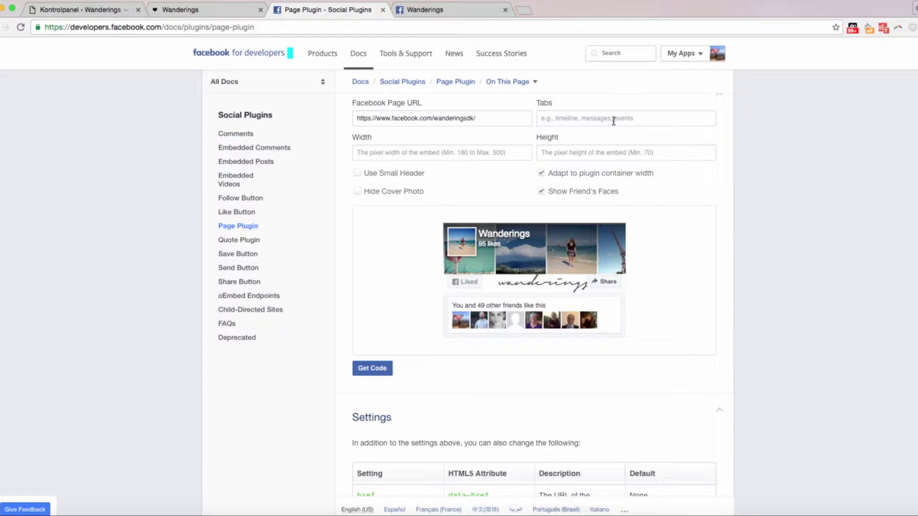
pyautogui.click(364, 151)
pyautogui.write('300')
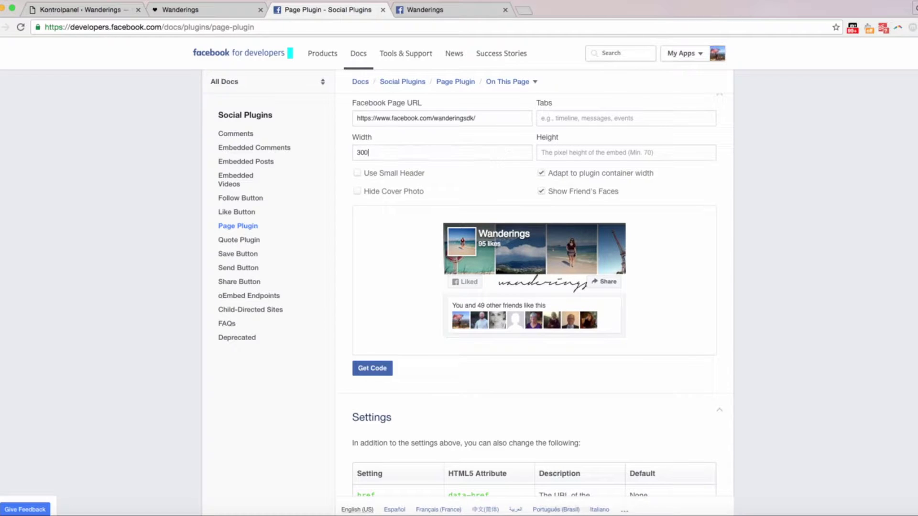
pyautogui.click(443, 181)
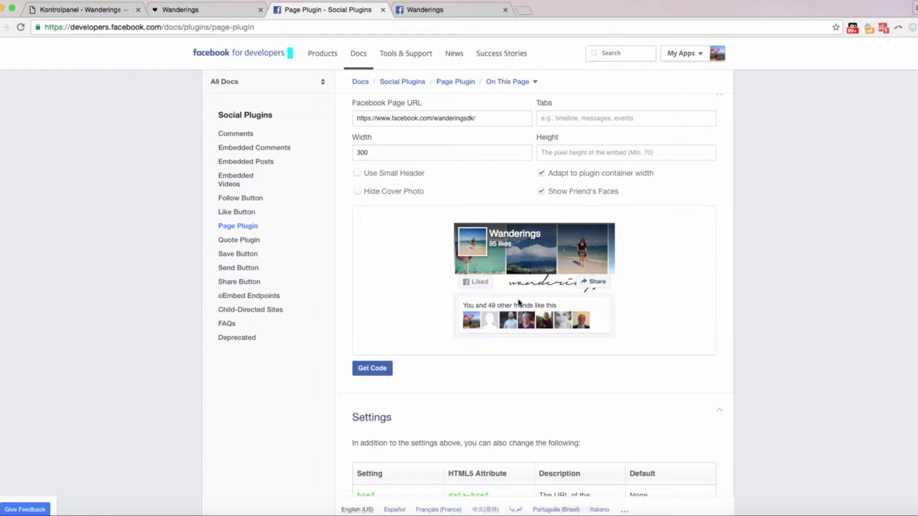
pyautogui.click(563, 148)
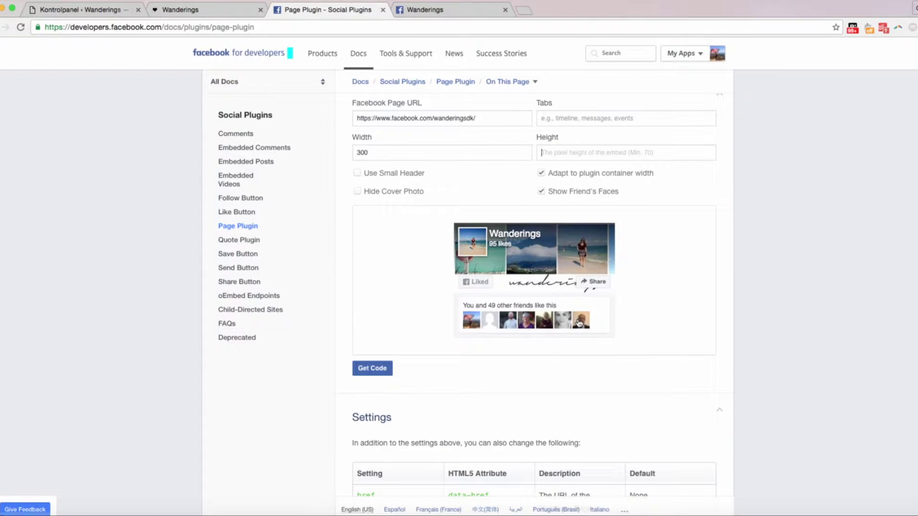
pyautogui.click(651, 321)
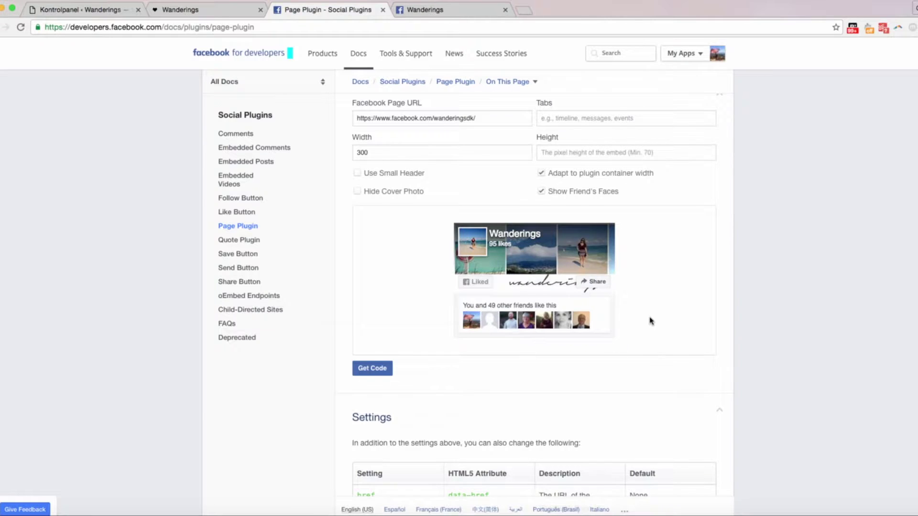
pyautogui.scroll(1, 650, 322)
pyautogui.click(616, 205)
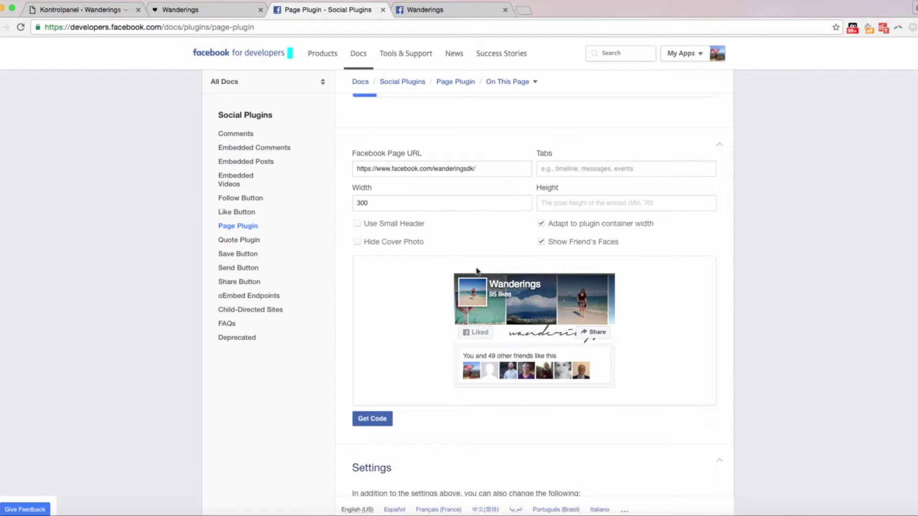
# Step: Try the Use Small Header and Hide Cover Photo options in the plugin preview, and turn both off again
pyautogui.click(357, 225)
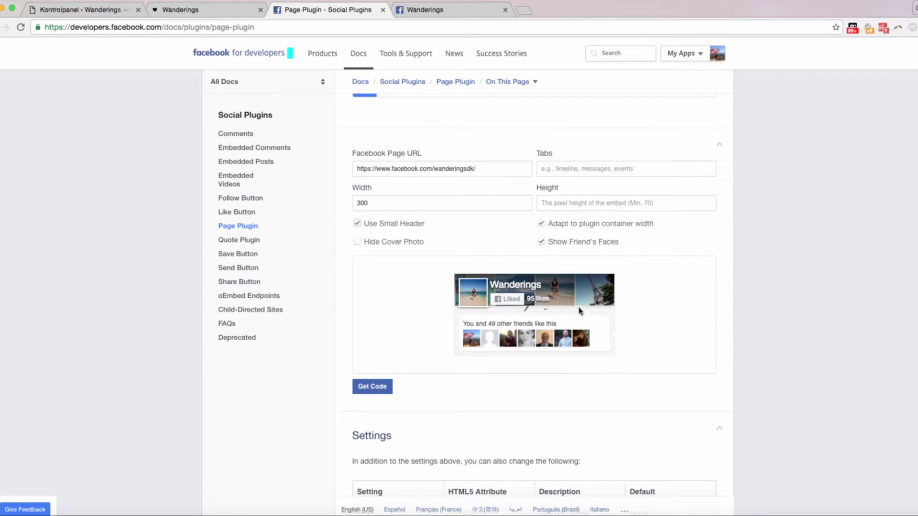
pyautogui.click(356, 242)
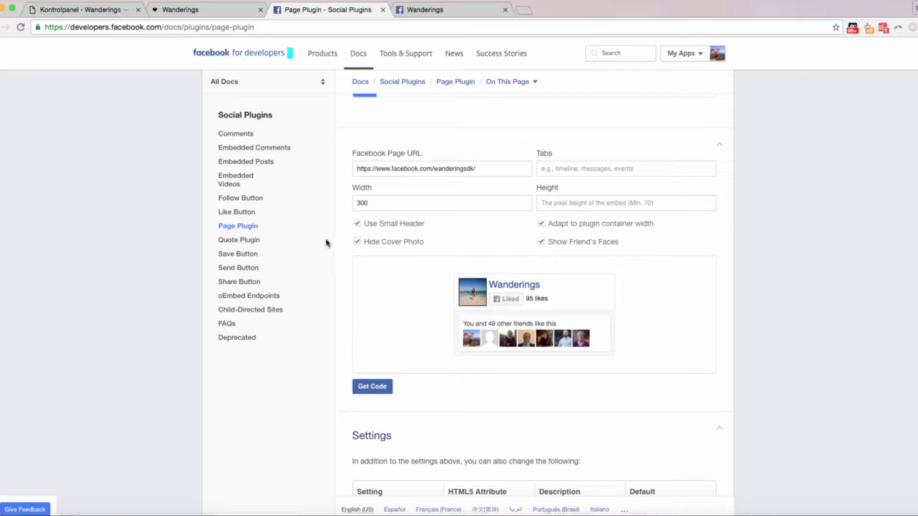
pyautogui.click(349, 241)
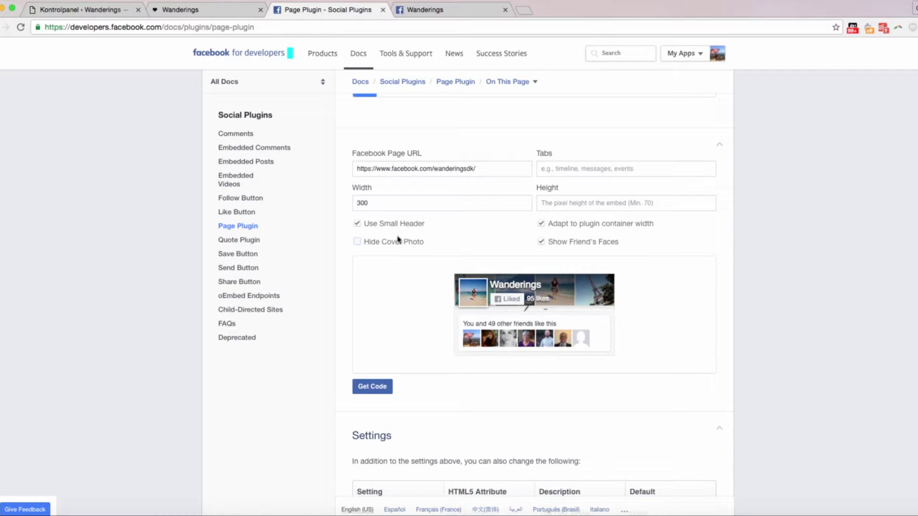
pyautogui.click(368, 225)
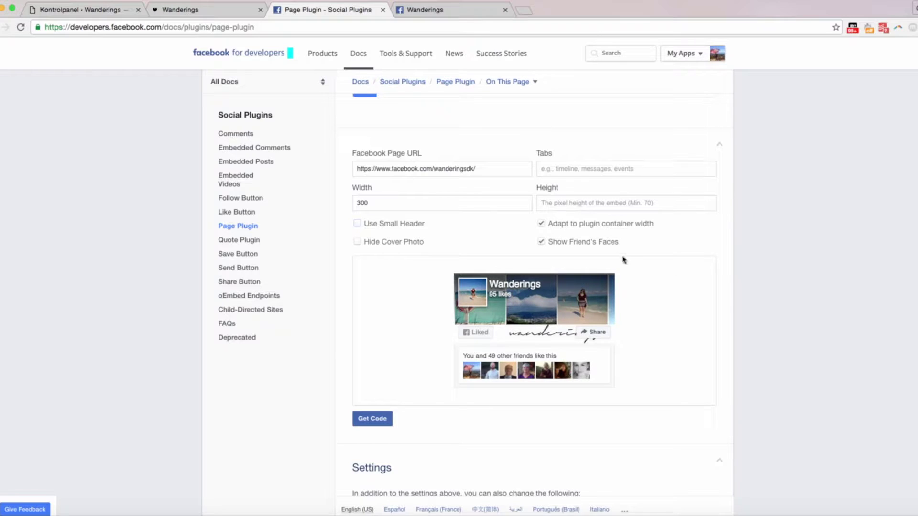
# Step: Turn the Adapt to plugin container width option off and back on, and select the Width value
pyautogui.scroll(-2, 491, 247)
pyautogui.scroll(2, 491, 246)
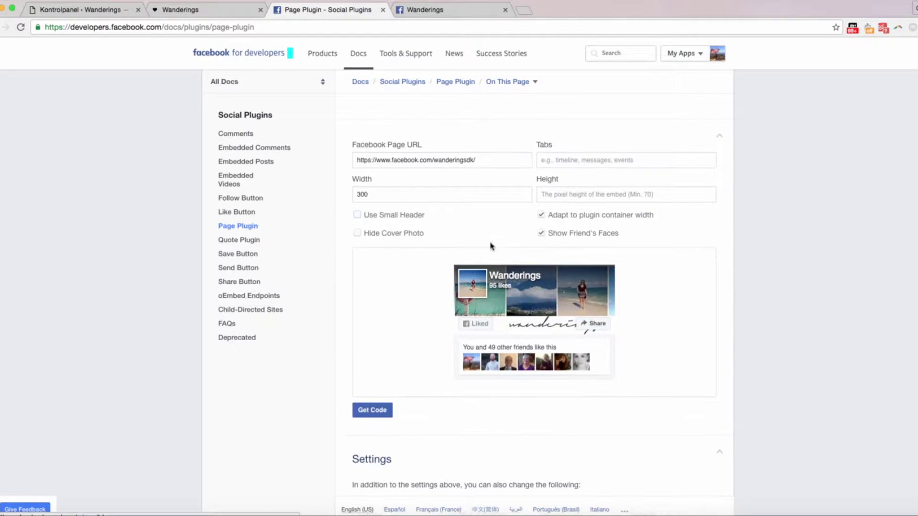
pyautogui.click(543, 215)
pyautogui.click(543, 216)
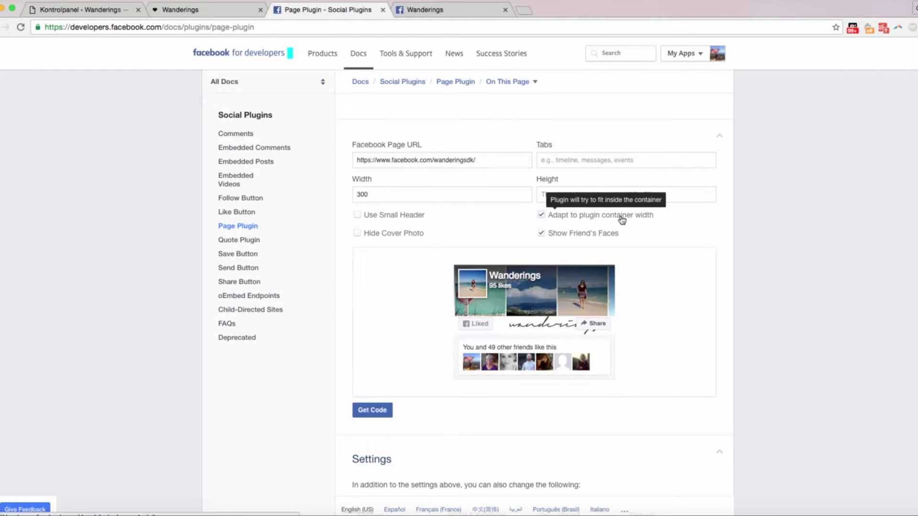
pyautogui.click(387, 195)
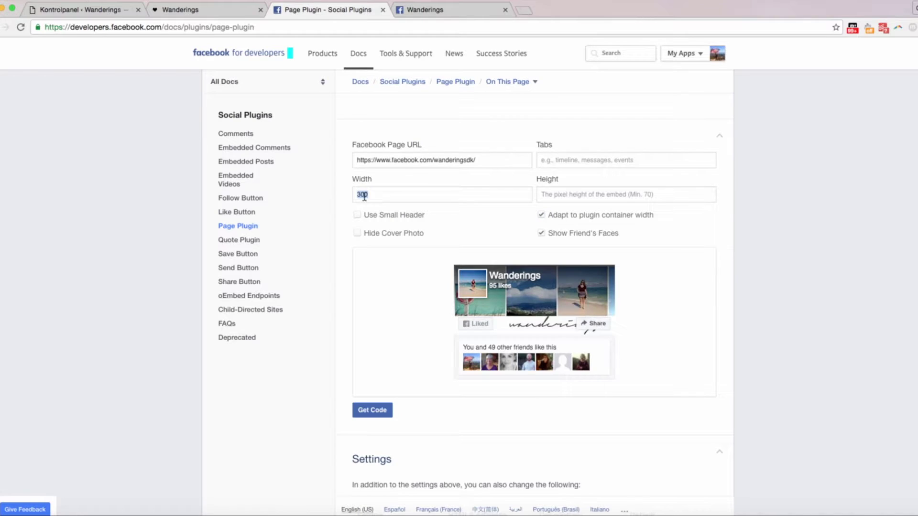
pyautogui.doubleClick(383, 195)
# Step: Compare the preview with and without Show Friend's Faces, and leave that option turned off
pyautogui.click(542, 234)
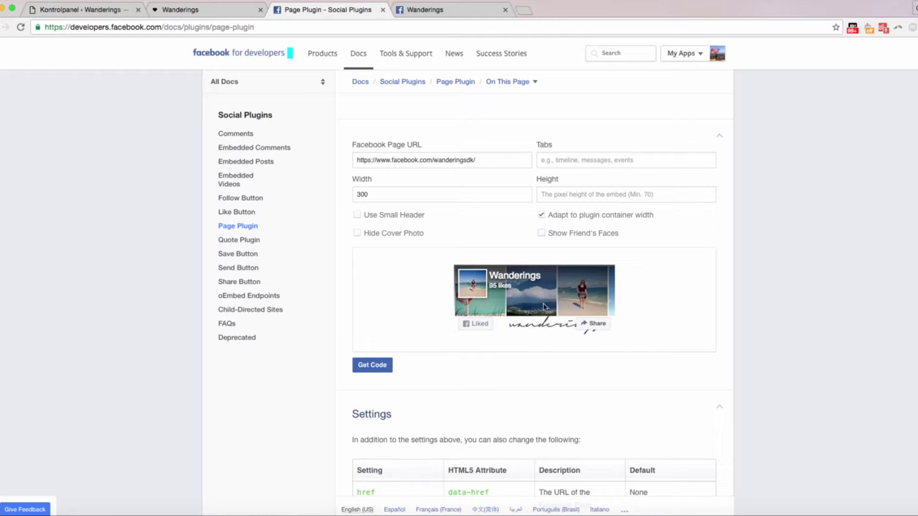
pyautogui.click(542, 234)
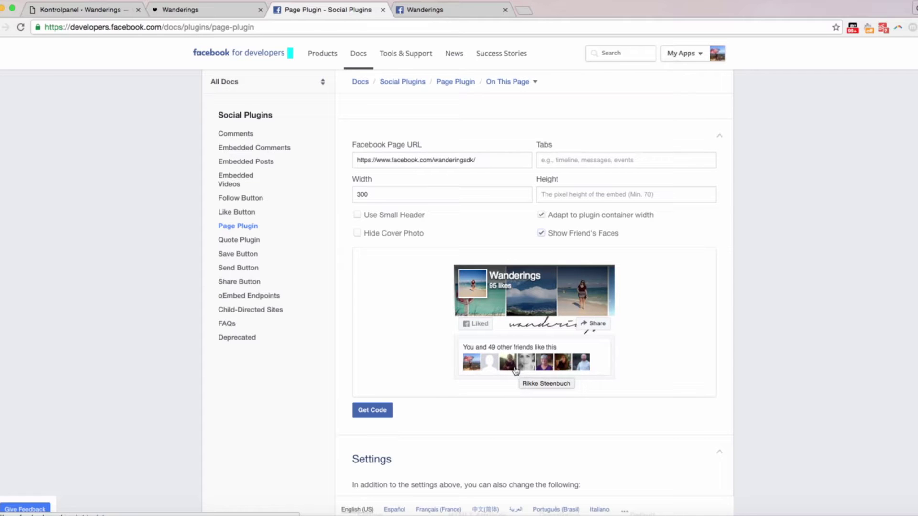
pyautogui.click(542, 233)
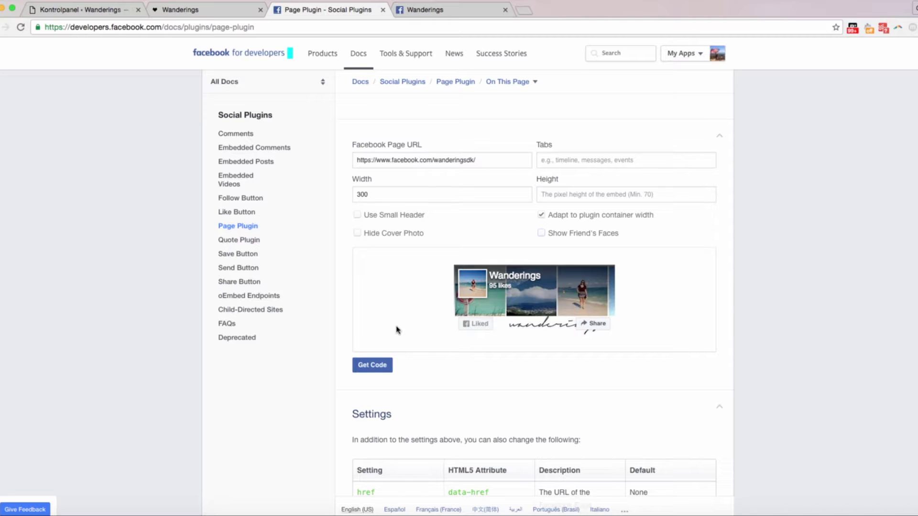
pyautogui.scroll(2, 385, 319)
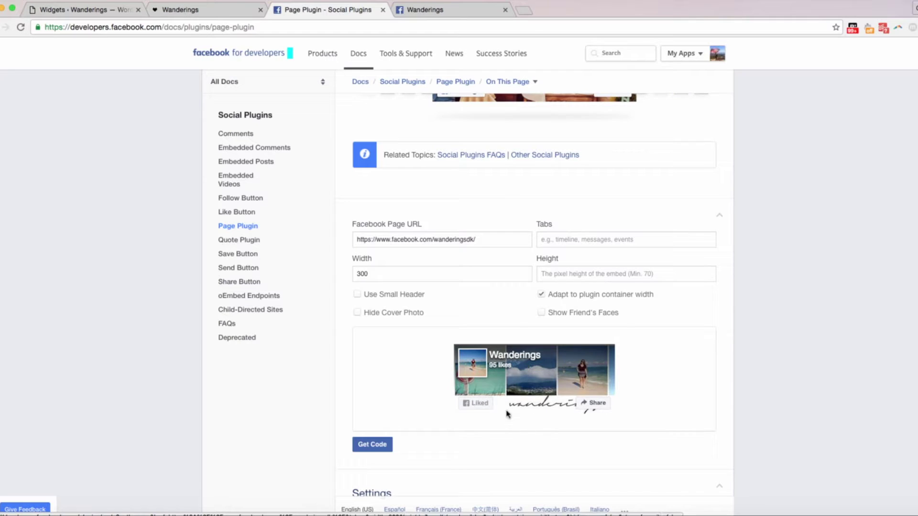
# Step: Generate the plugin's embed code and compare its JavaScript SDK and IFrame versions, ending on the IFrame version
pyautogui.click(371, 442)
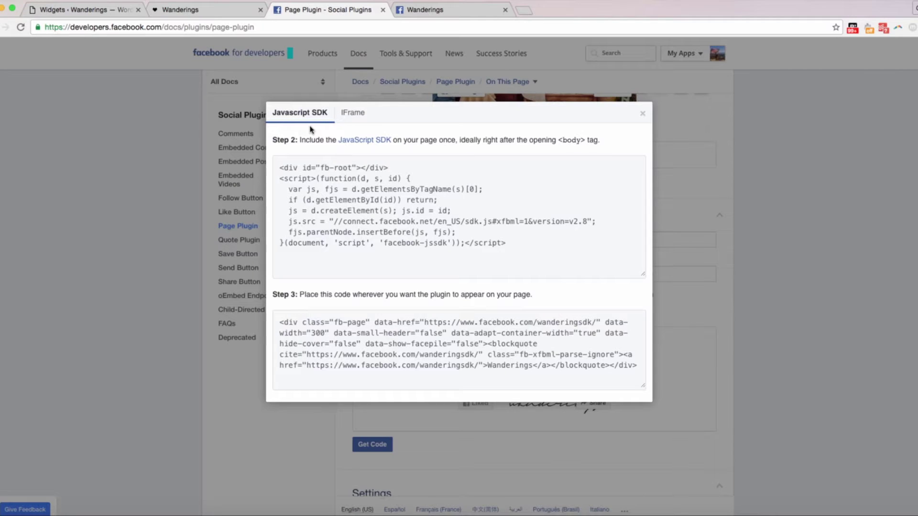
pyautogui.click(348, 114)
pyautogui.scroll(-1, 323, 162)
pyautogui.scroll(1, 323, 161)
pyautogui.scroll(-1, 324, 161)
pyautogui.scroll(1, 324, 161)
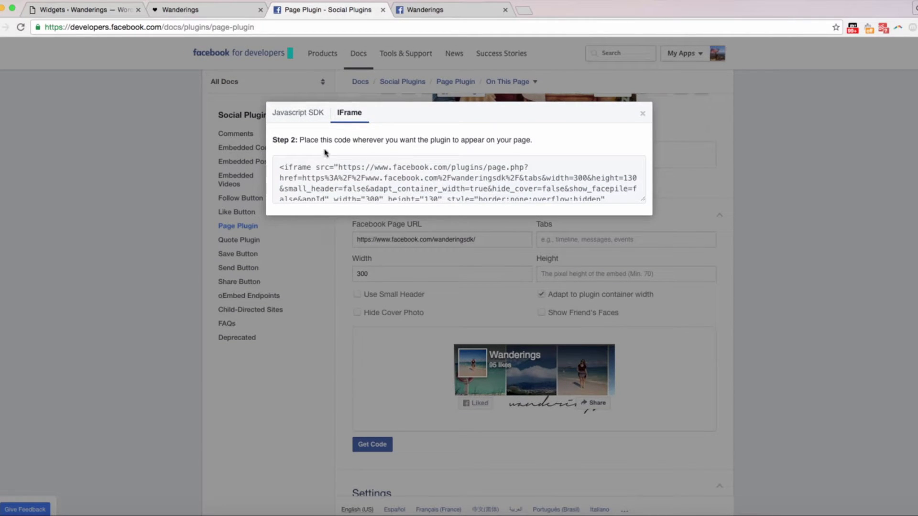
pyautogui.click(306, 118)
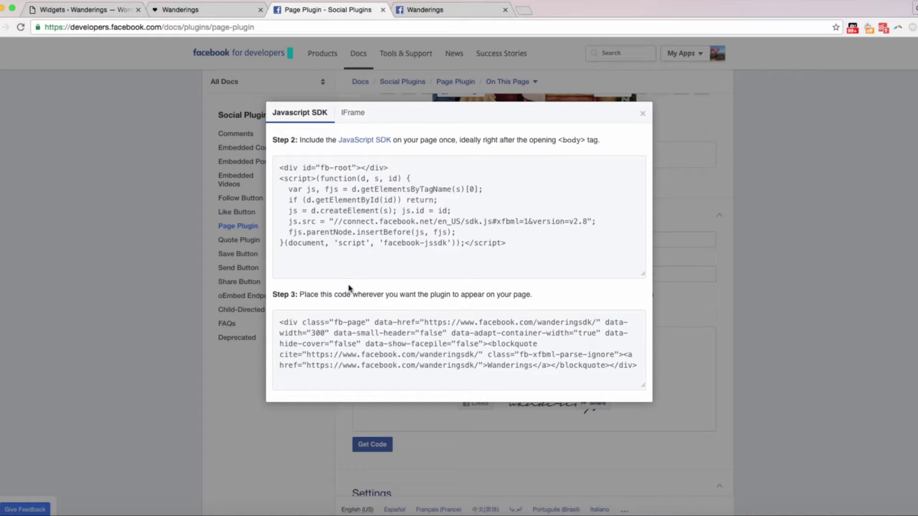
pyautogui.click(348, 118)
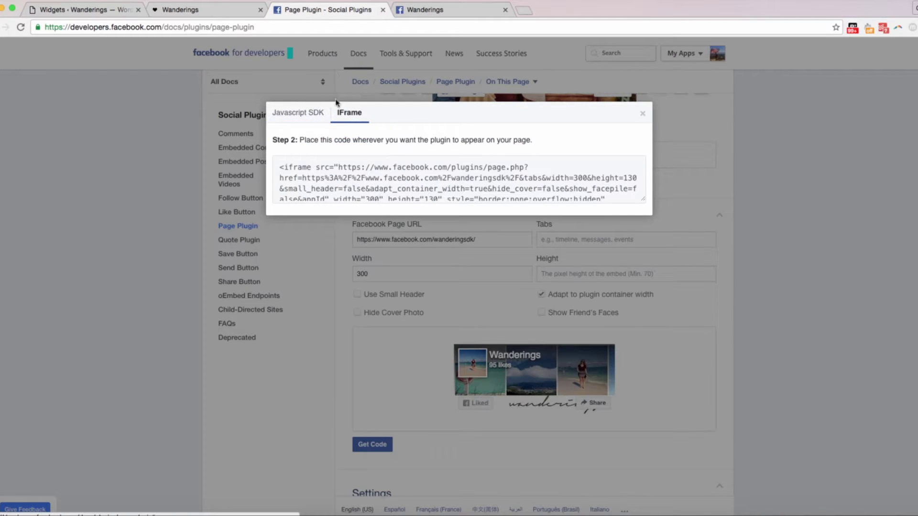
# Step: Select the complete IFrame embed code of the Page Plugin and copy it
pyautogui.click(363, 180)
pyautogui.click(348, 143)
pyautogui.scroll(-1, 348, 177)
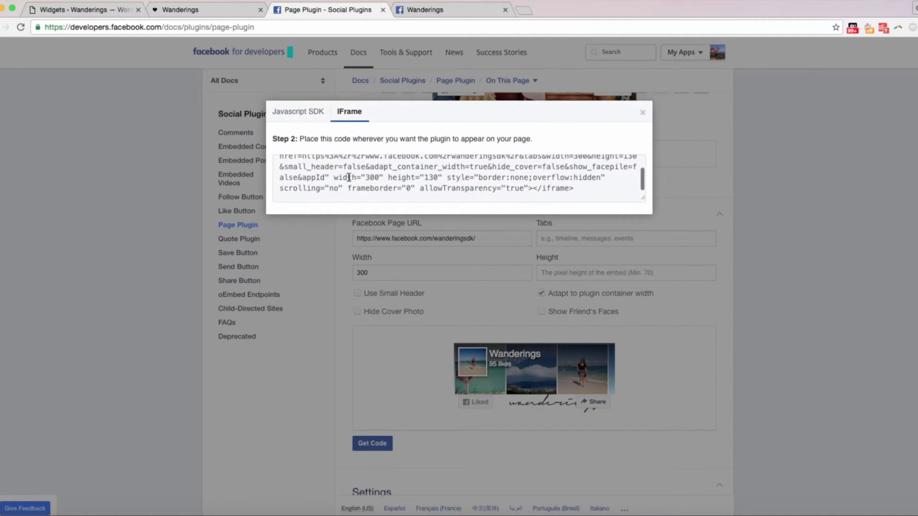
pyautogui.click(381, 168)
pyautogui.press('super+c')
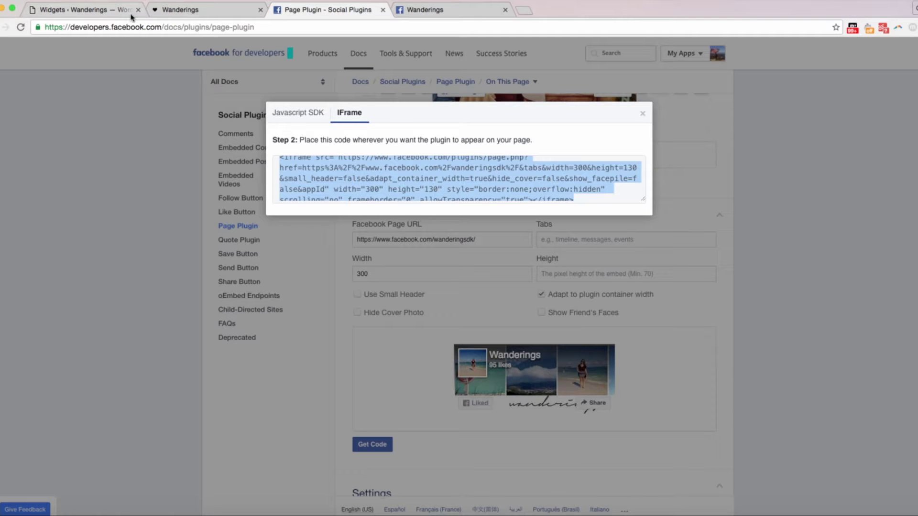
# Step: Switch to the blog's WordPress admin, show the Kontrolpanel, and open the Widgets page under Udseende
pyautogui.click(111, 14)
pyautogui.click(34, 74)
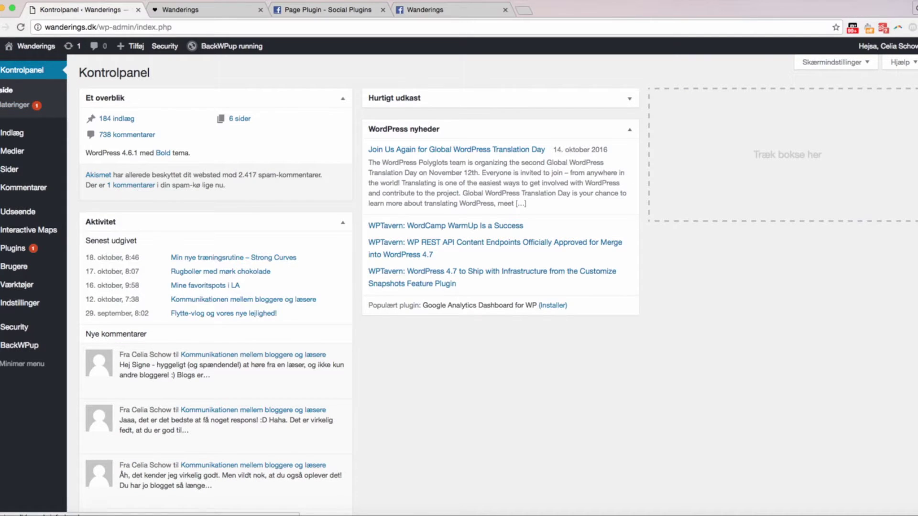
pyautogui.moveTo(59, 164)
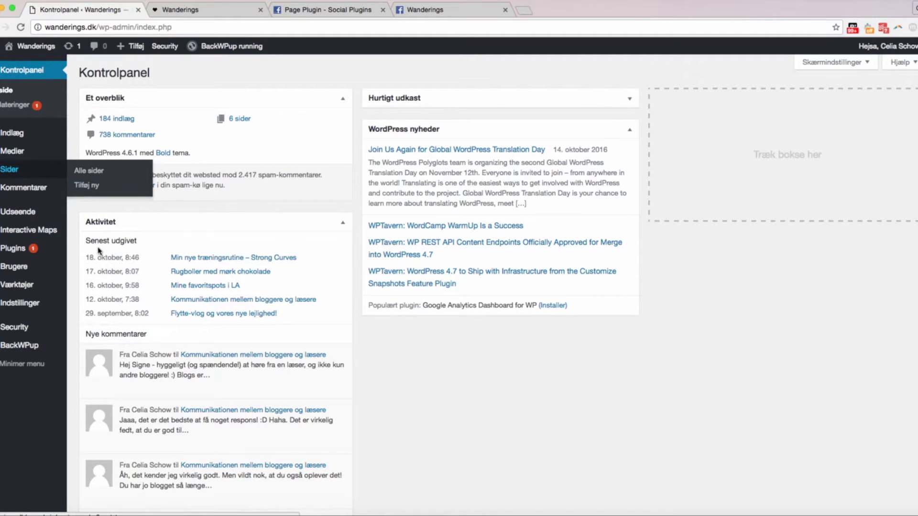
pyautogui.moveTo(44, 216)
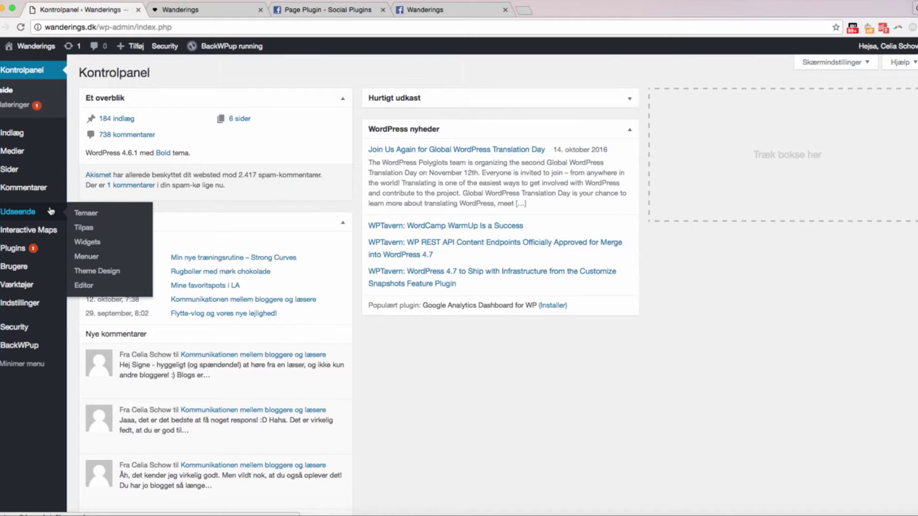
pyautogui.click(98, 244)
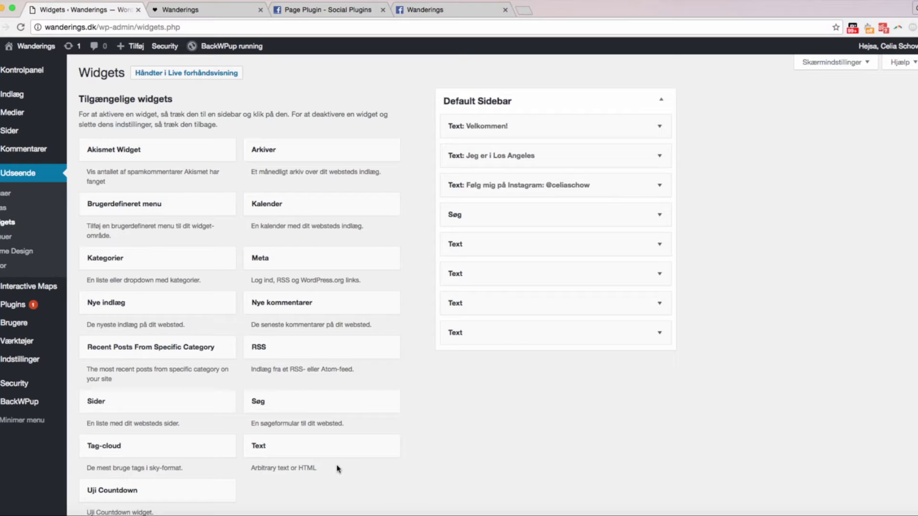
# Step: Add a Text widget to the Default Sidebar directly below the "Jeg er i Los Angeles" widget
pyautogui.doubleClick(298, 465)
pyautogui.tripleClick(257, 467)
pyautogui.click(259, 469)
pyautogui.tripleClick(303, 469)
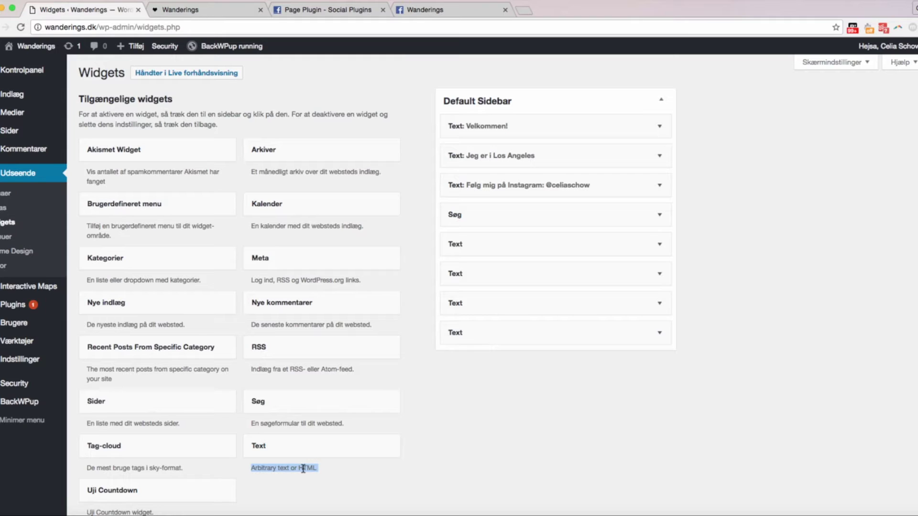
pyautogui.click(339, 472)
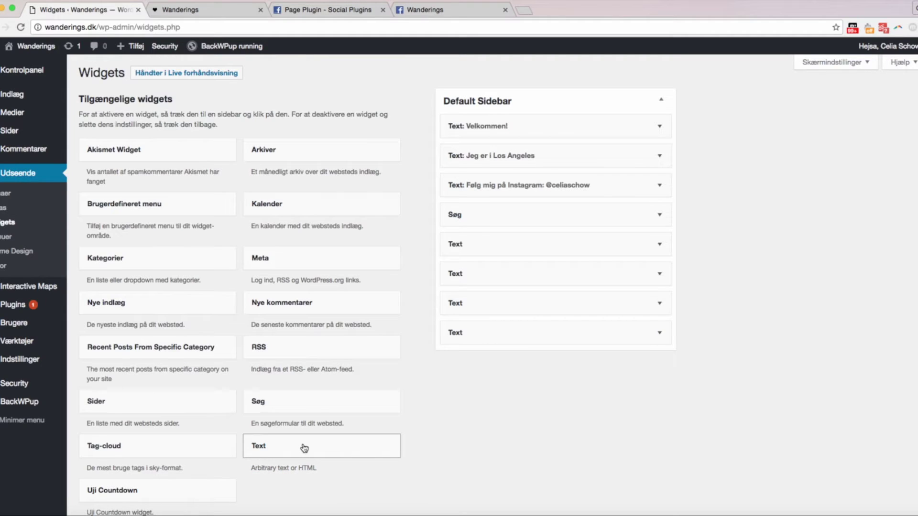
pyautogui.moveTo(304, 448); pyautogui.dragTo(506, 174)
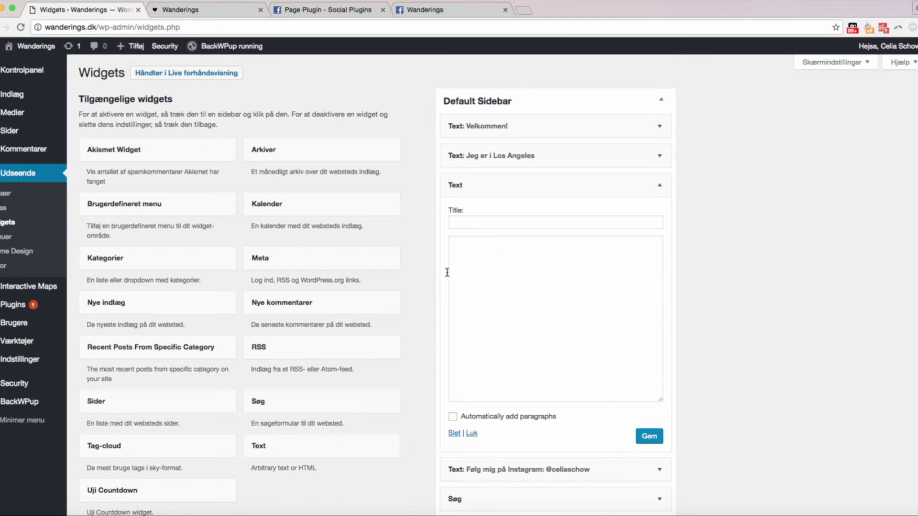
pyautogui.scroll(-2, 545, 274)
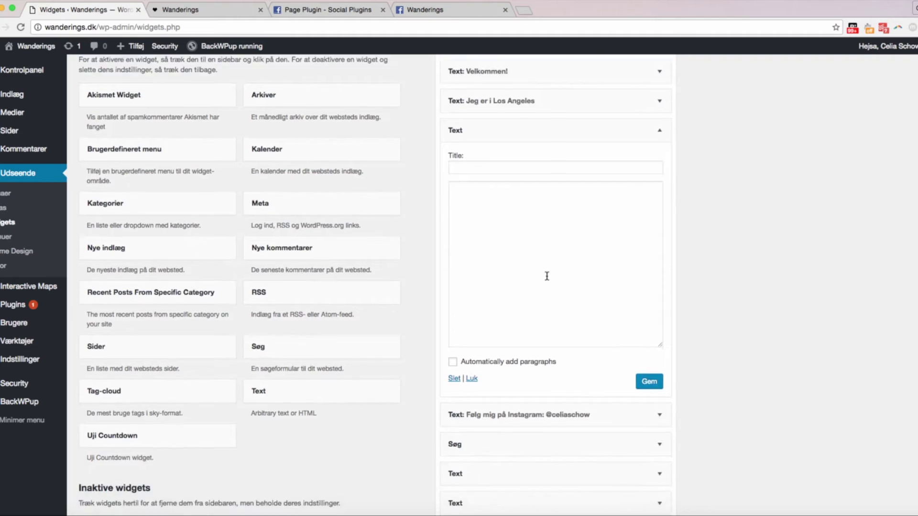
pyautogui.scroll(1, 547, 276)
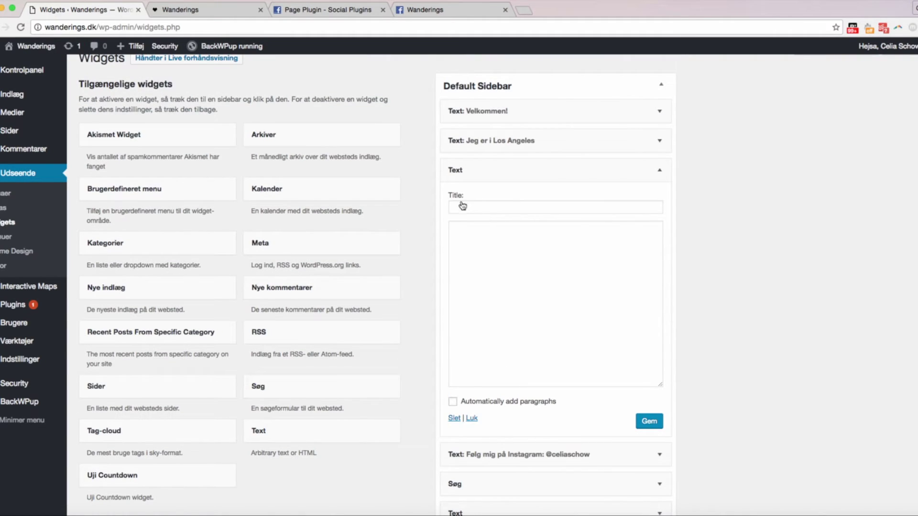
# Step: Check the sidebar headings on the live blog and title the new Text widget "Følg med på Facebook"
pyautogui.click(199, 9)
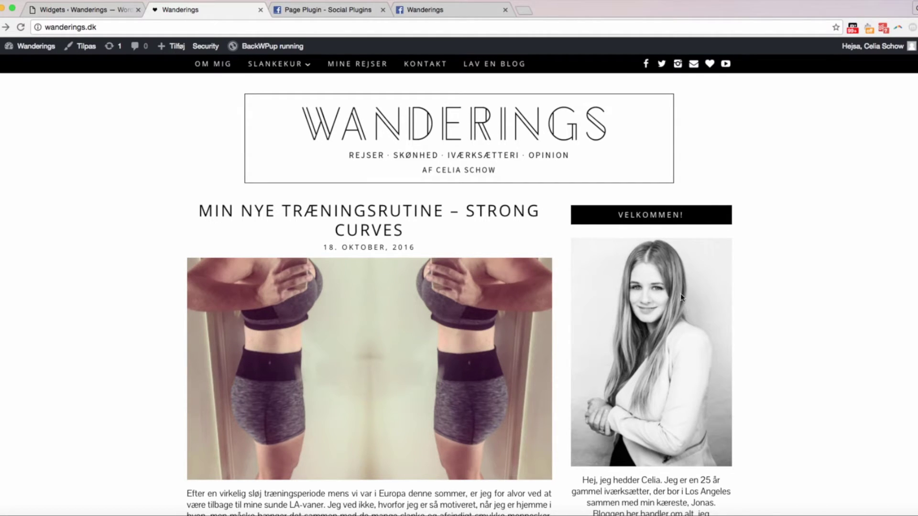
pyautogui.scroll(-12, 681, 298)
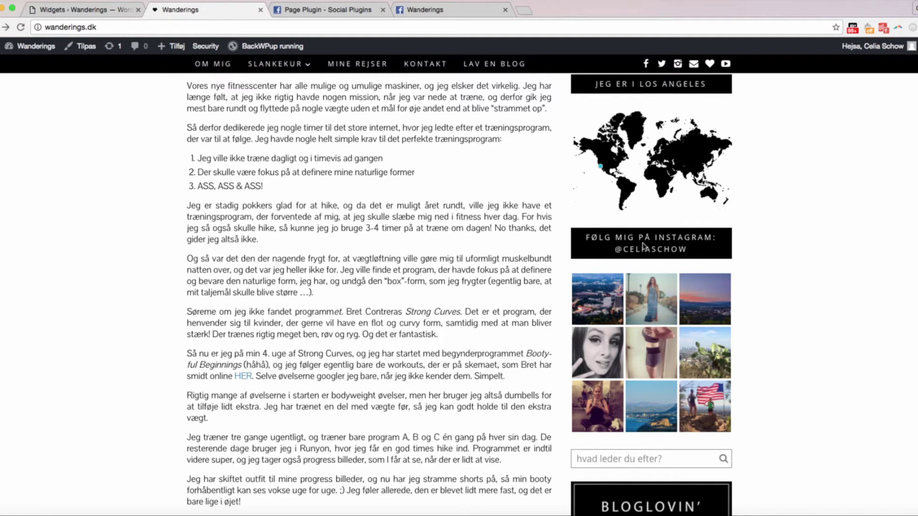
pyautogui.click(510, 208)
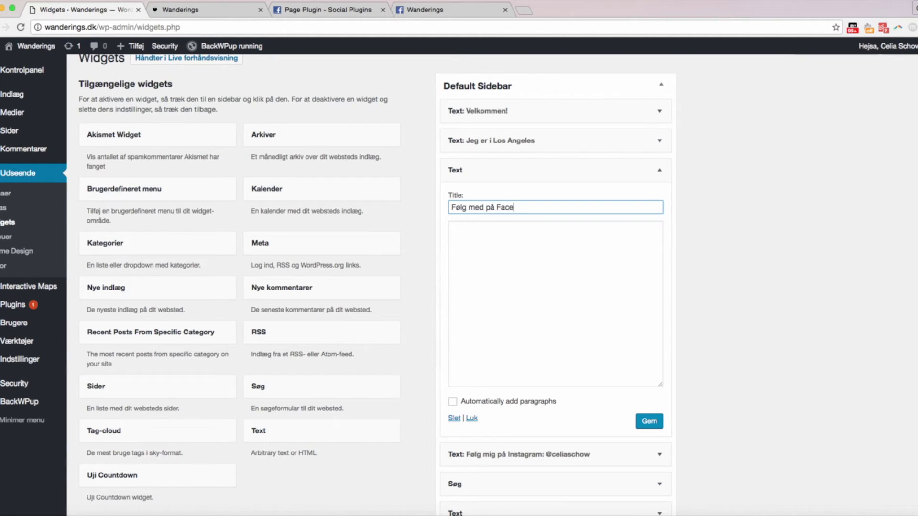
# Step: Paste the copied IFrame code into the content of the "Følg med på Facebook" widget and save the widget
pyautogui.click(568, 261)
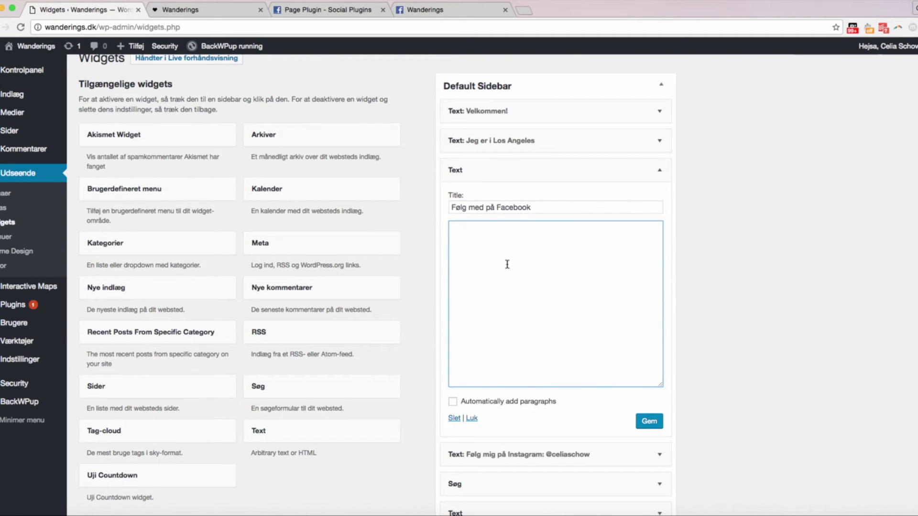
pyautogui.press('super+v')
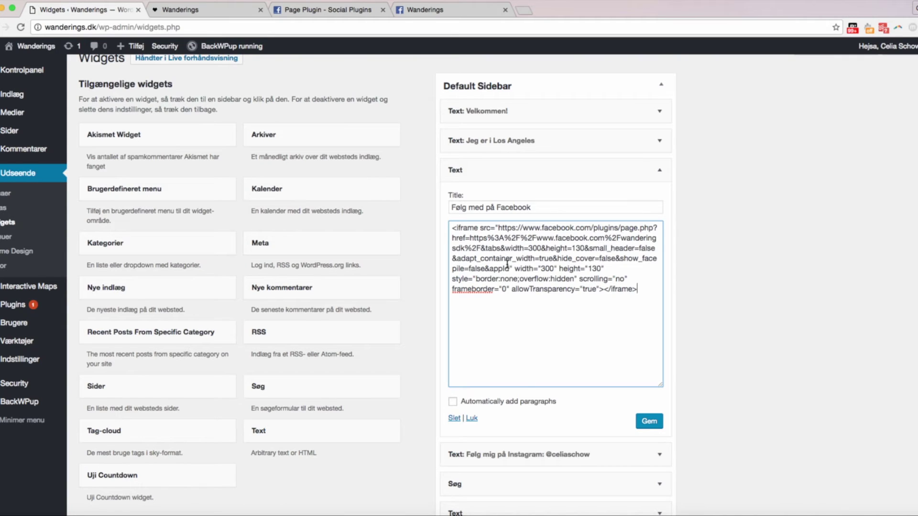
pyautogui.press('super+a')
pyautogui.click(564, 321)
pyautogui.click(649, 422)
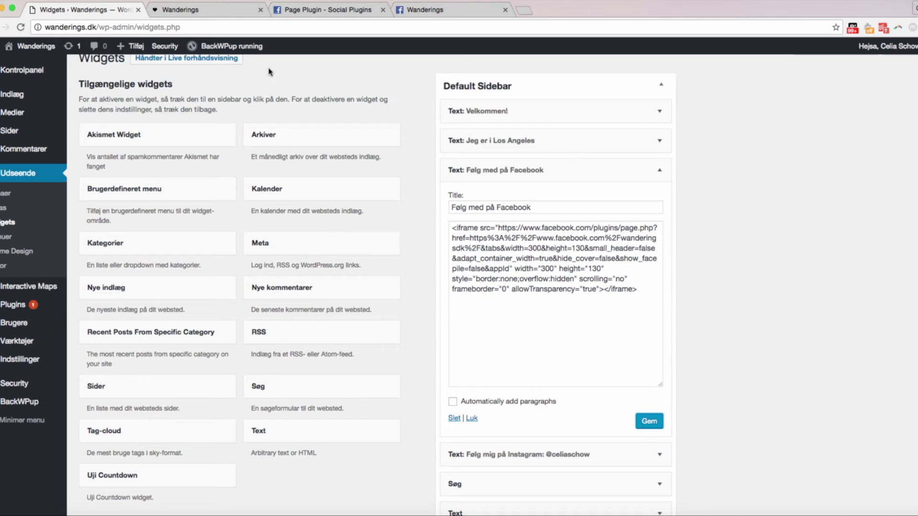
# Step: Reload the live Wanderings blog and check the Facebook box in its sidebar
pyautogui.click(219, 15)
pyautogui.scroll(15, 416, 196)
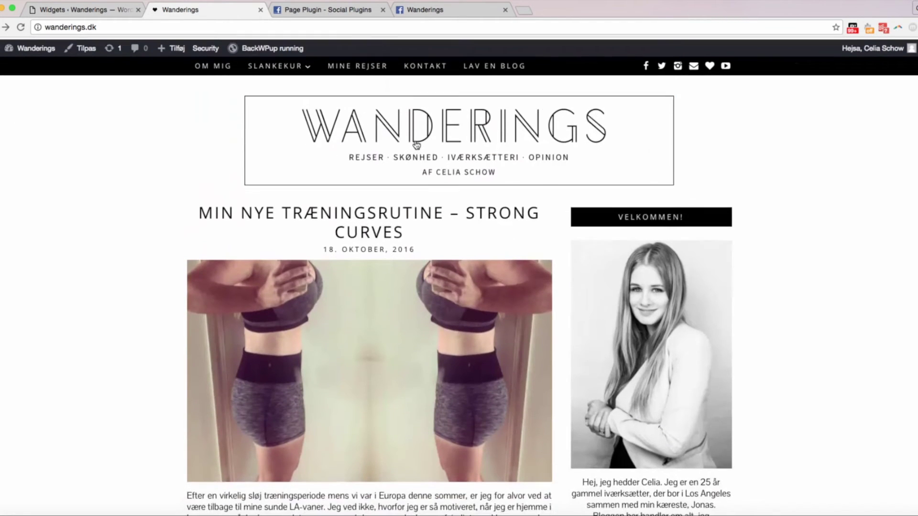
pyautogui.press('super+r')
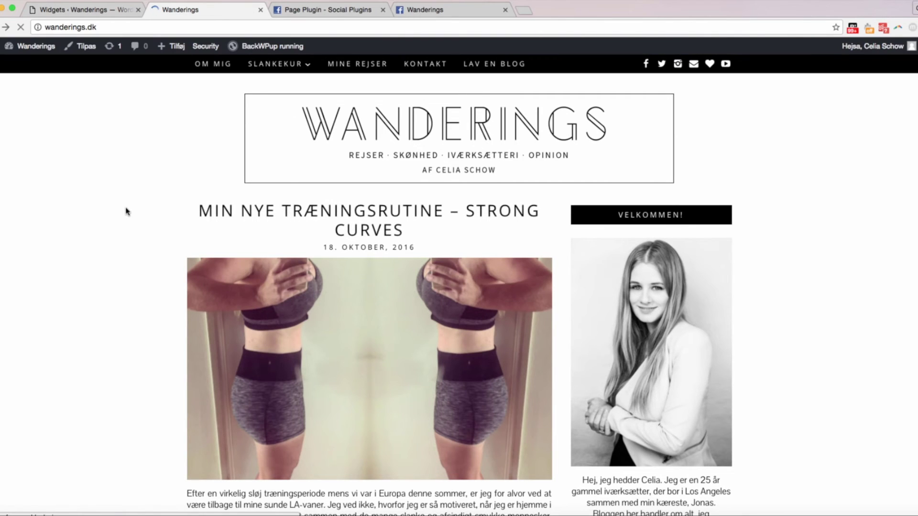
pyautogui.scroll(-3, 126, 210)
pyautogui.scroll(-10, 125, 211)
pyautogui.scroll(1, 126, 210)
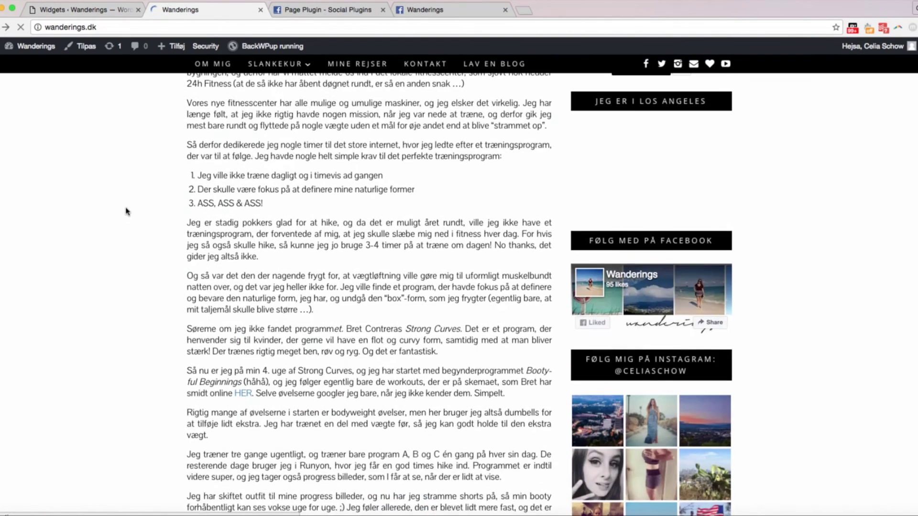